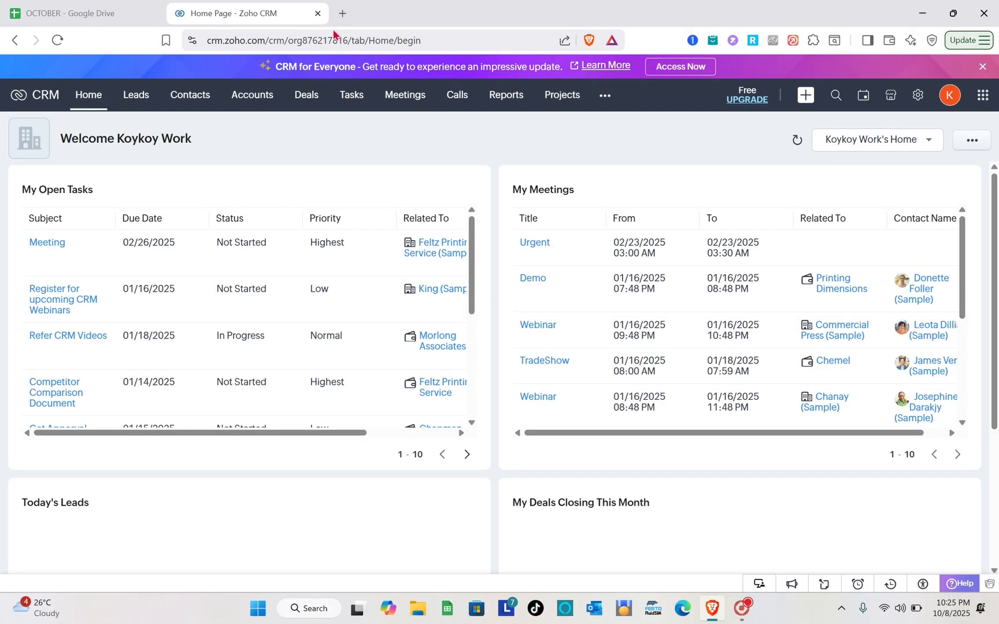
click(953, 105)
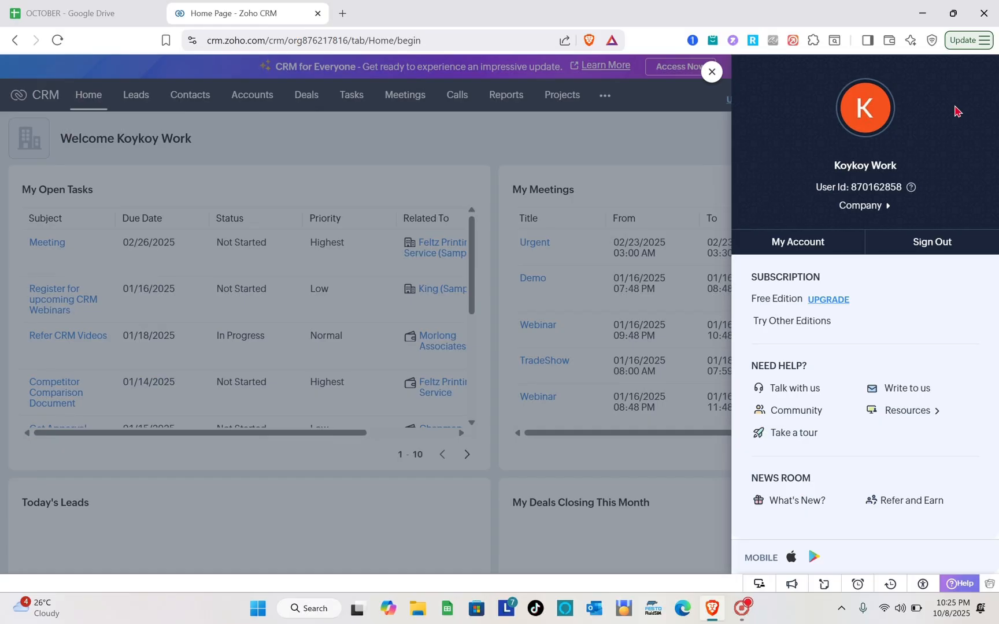
click(656, 129)
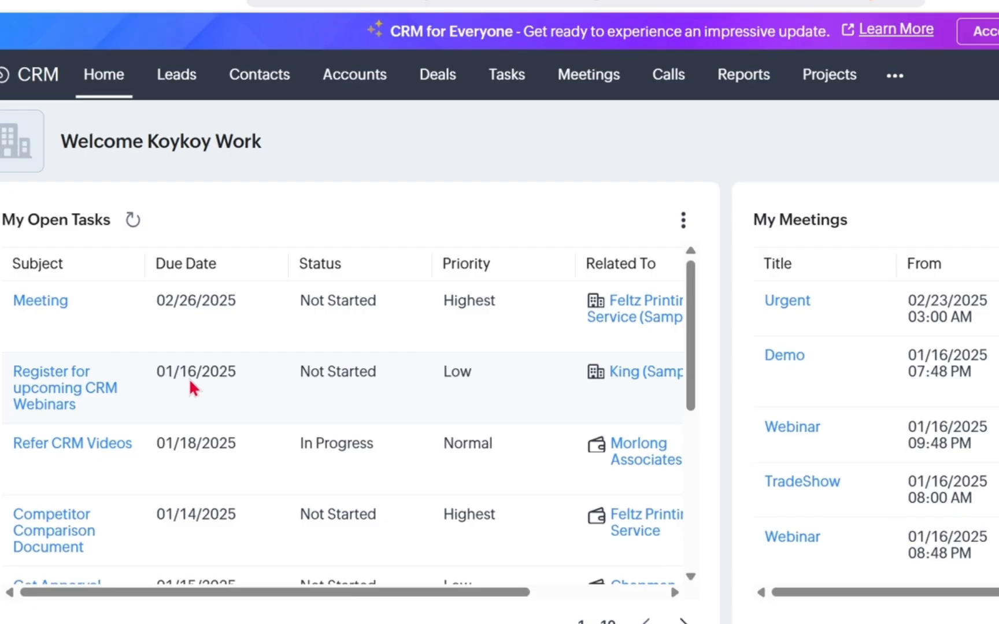
Open a blank lead creation form, review its available fields, and return to the leads list without saving
click(173, 87)
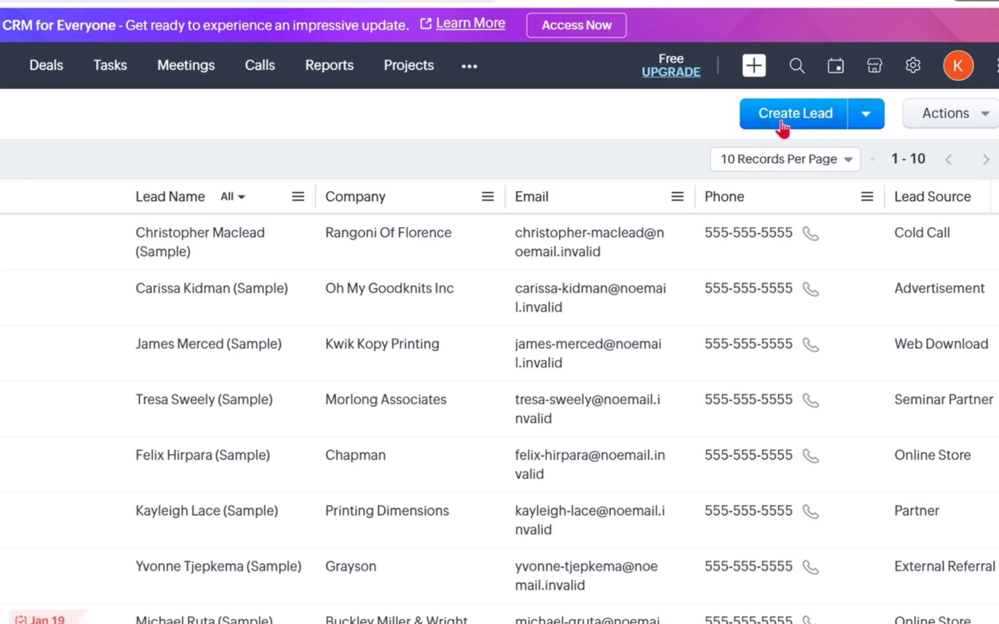
click(781, 121)
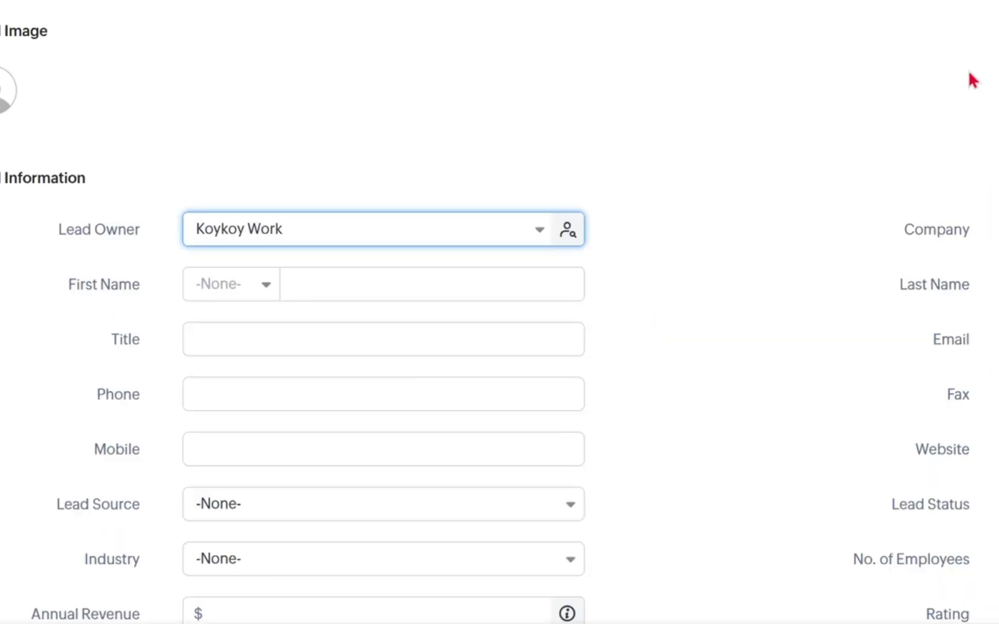
scroll(810, 256, down, 1)
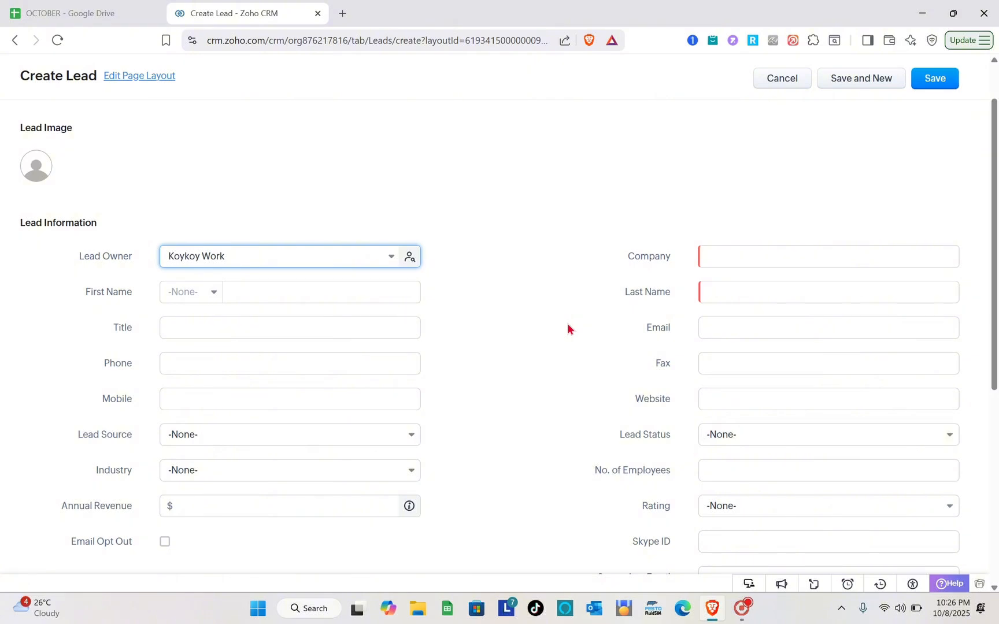
scroll(568, 327, down, 1)
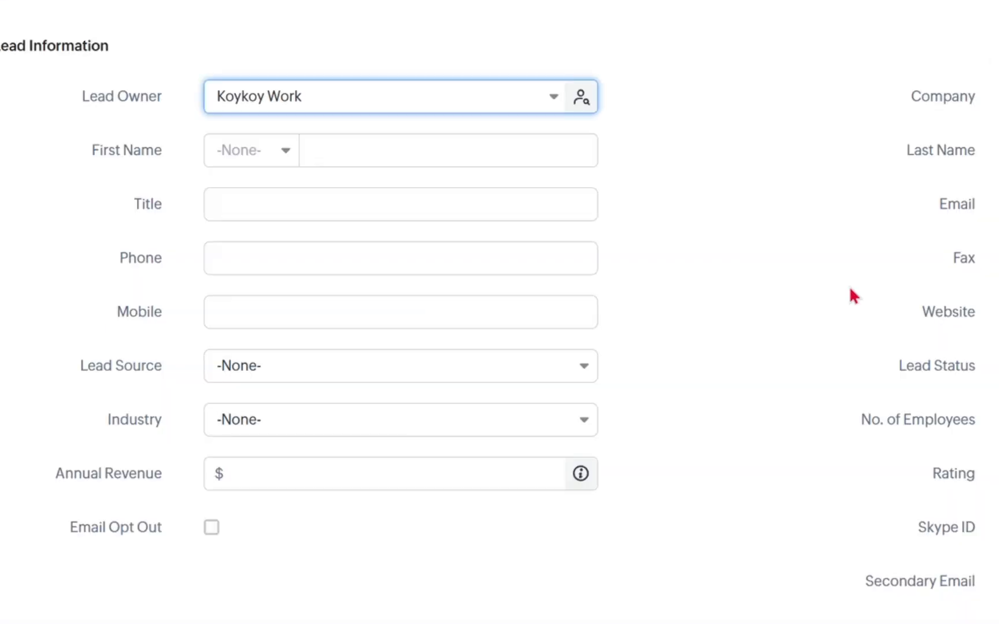
scroll(849, 288, down, 6)
scroll(849, 287, up, 8)
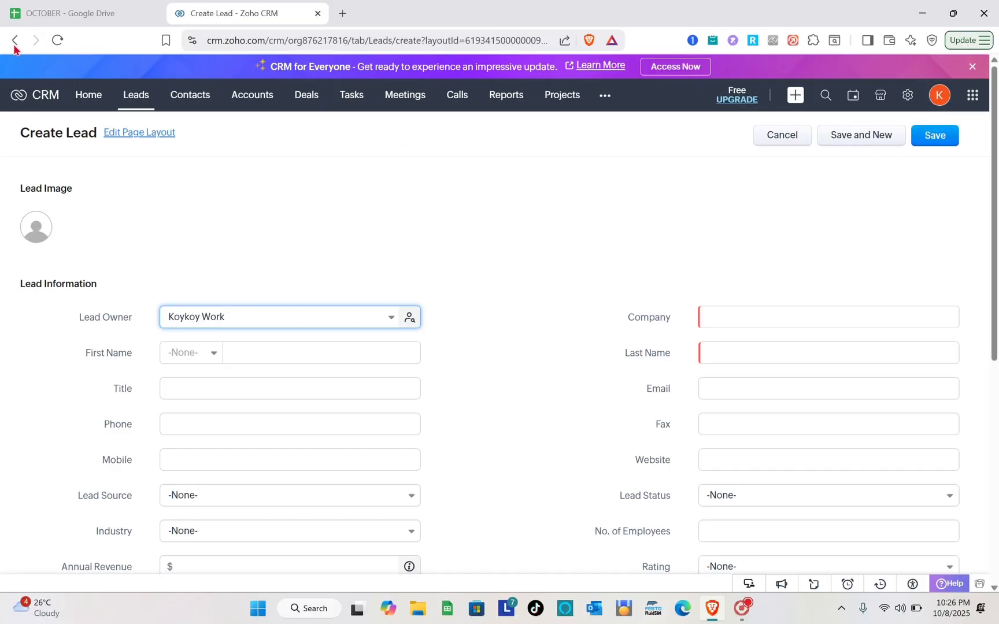
click(15, 43)
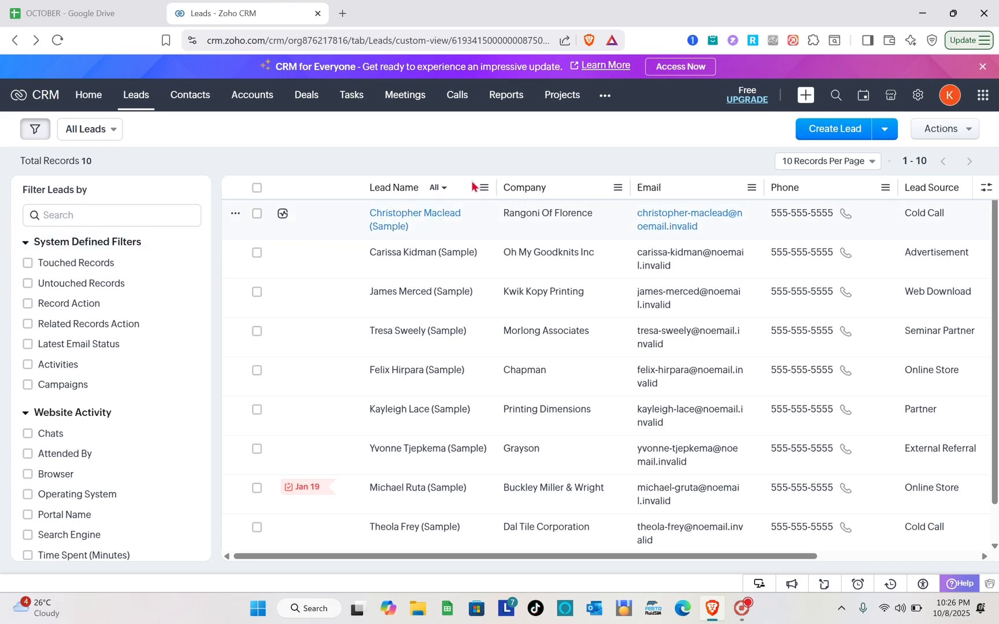
Convert the Rangoni Of Florence lead into a new account and contact, without creating a new deal
click(464, 221)
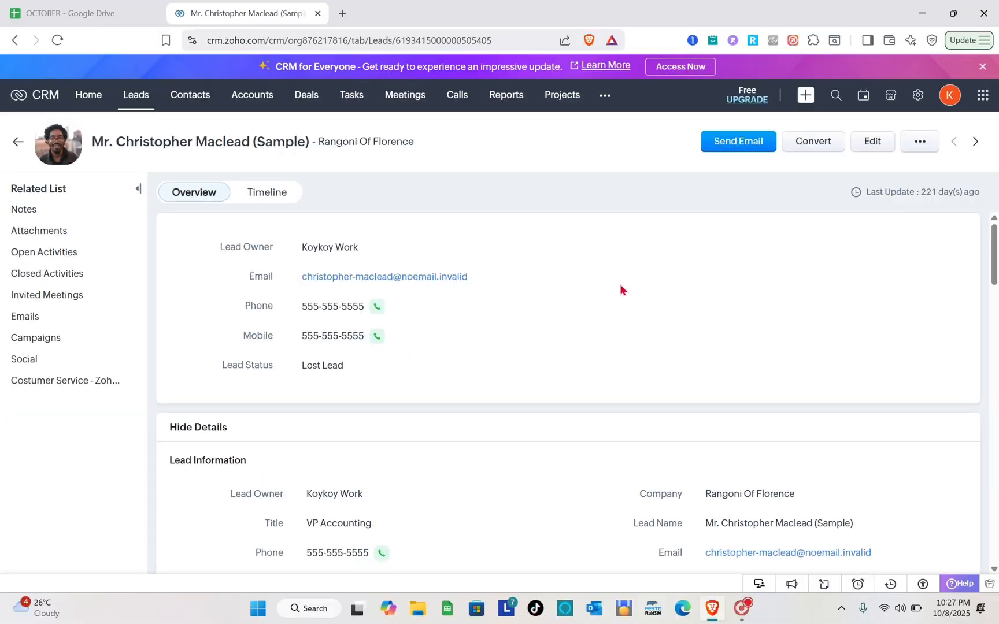
click(807, 150)
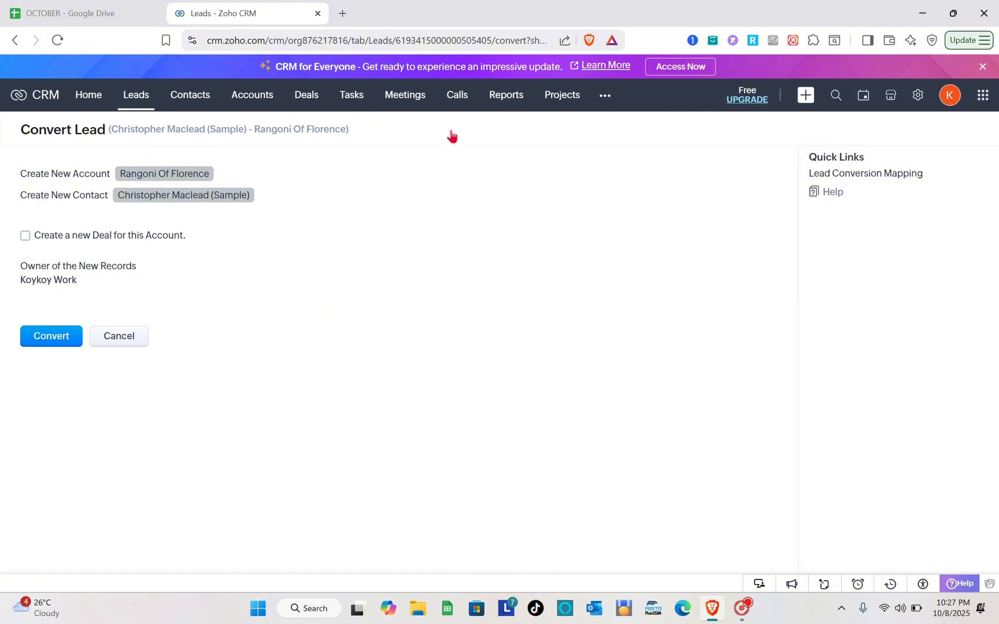
click(24, 237)
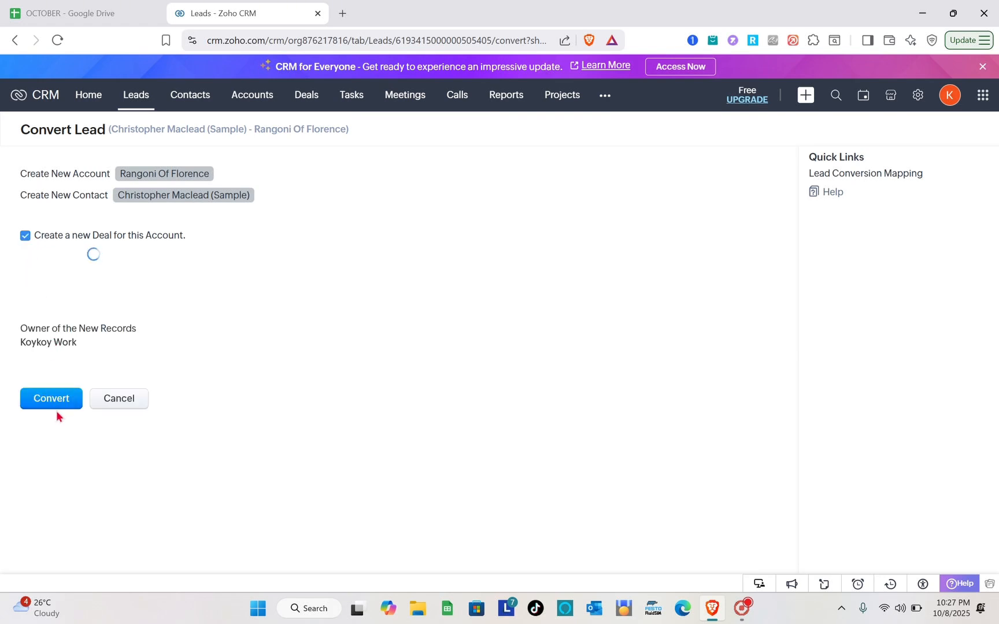
click(25, 237)
click(50, 337)
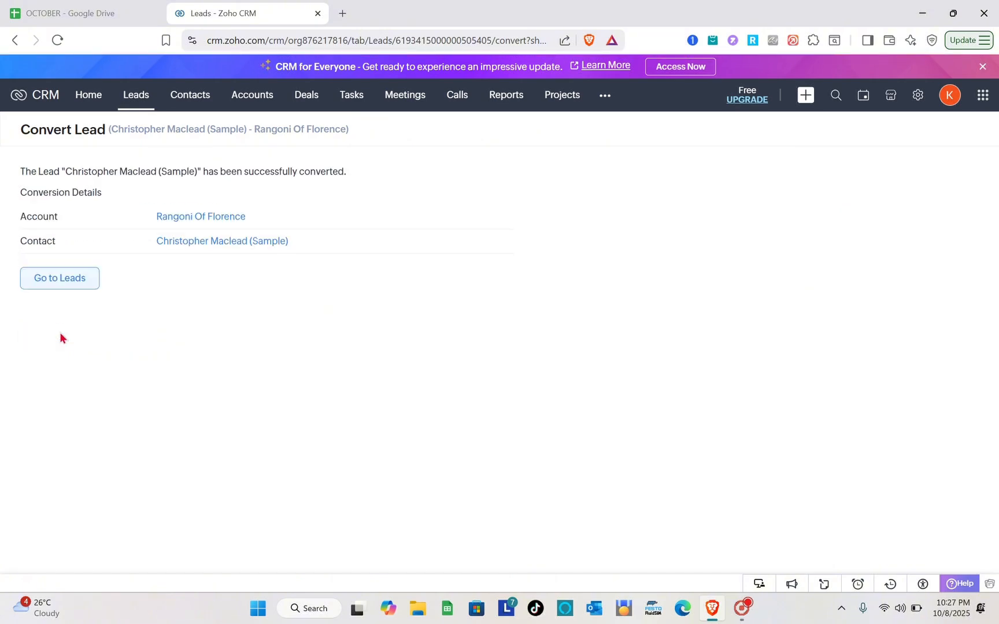
In the deals pipeline, move the Feltz Printing Service deal from Identify Decision Makers to the Negotiation/Review stage
click(313, 103)
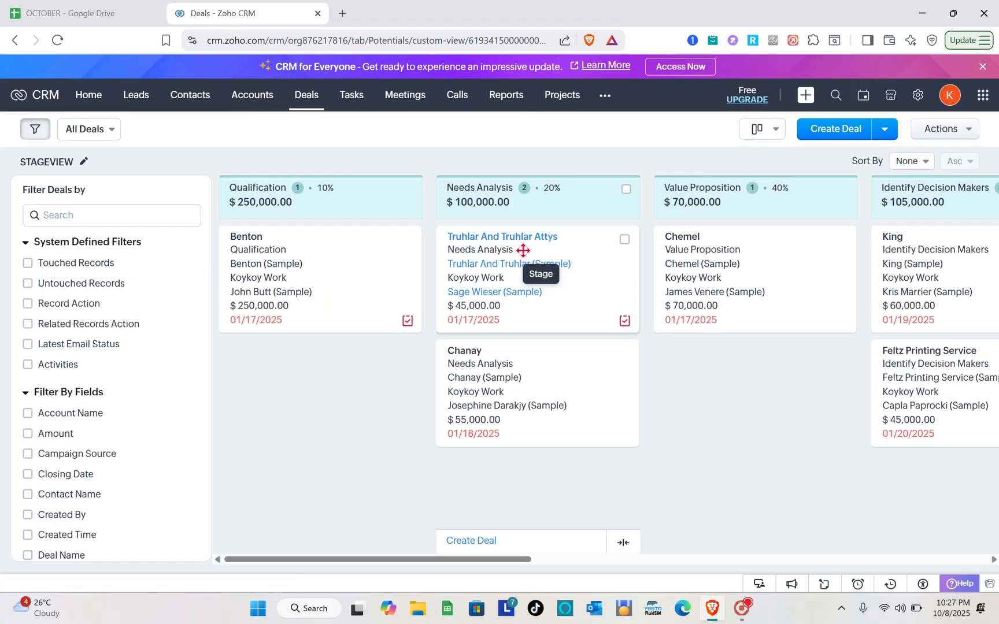
scroll(523, 251, right, 3)
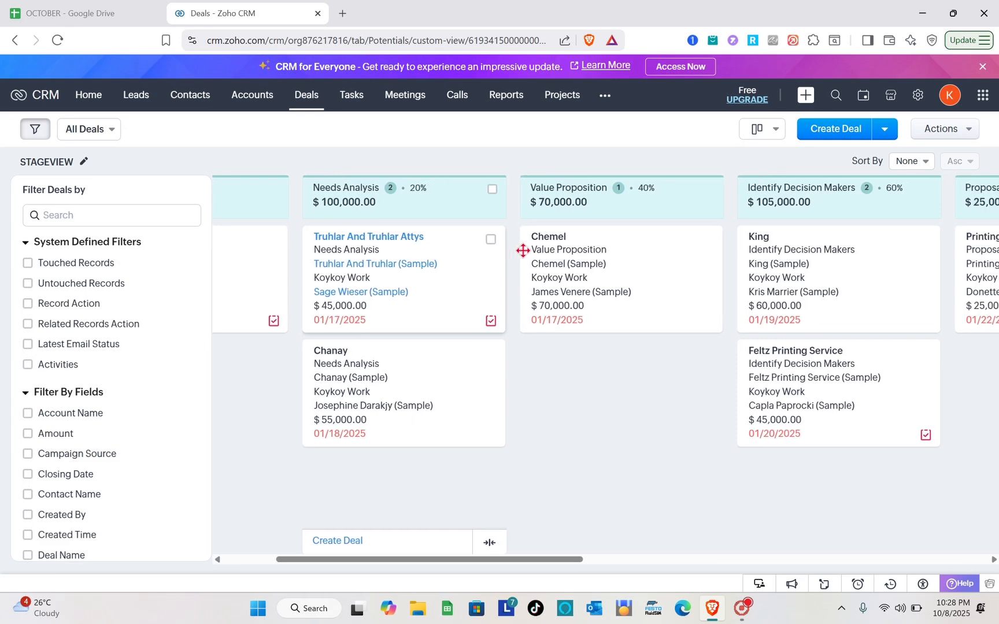
scroll(524, 251, right, 1)
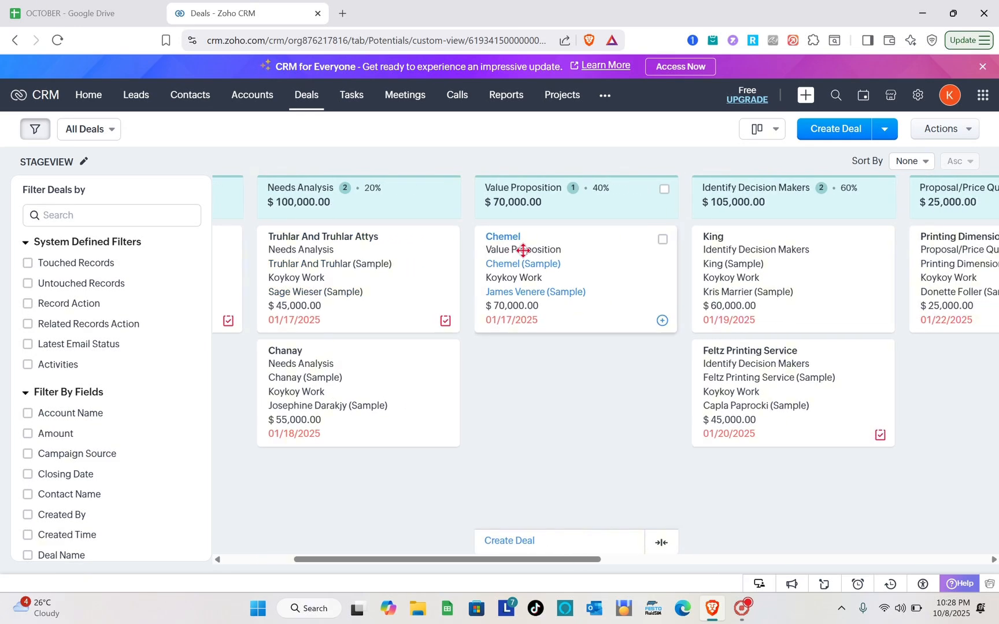
scroll(523, 251, right, 4)
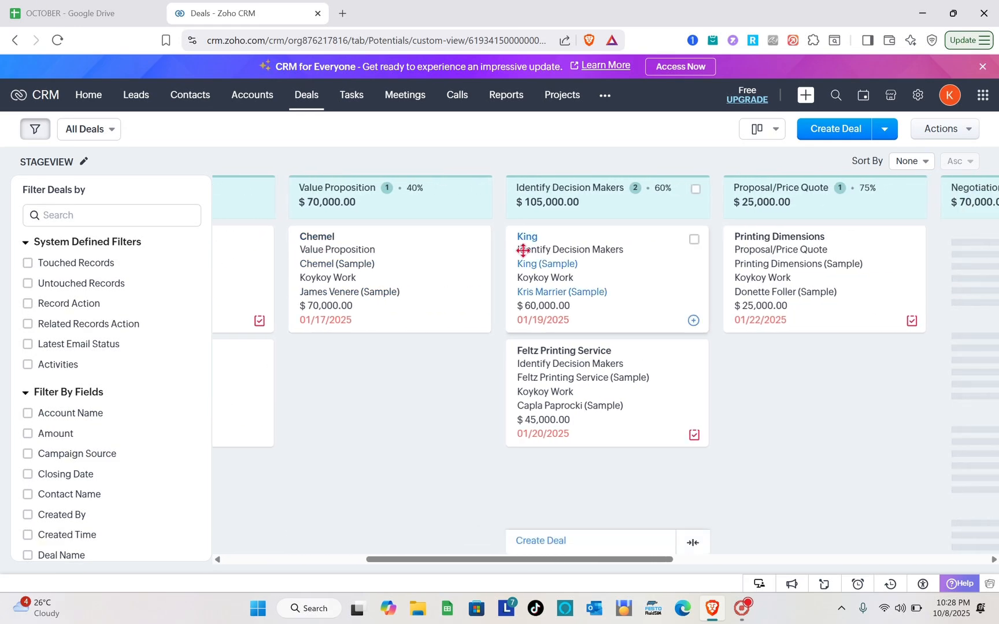
scroll(523, 250, right, 4)
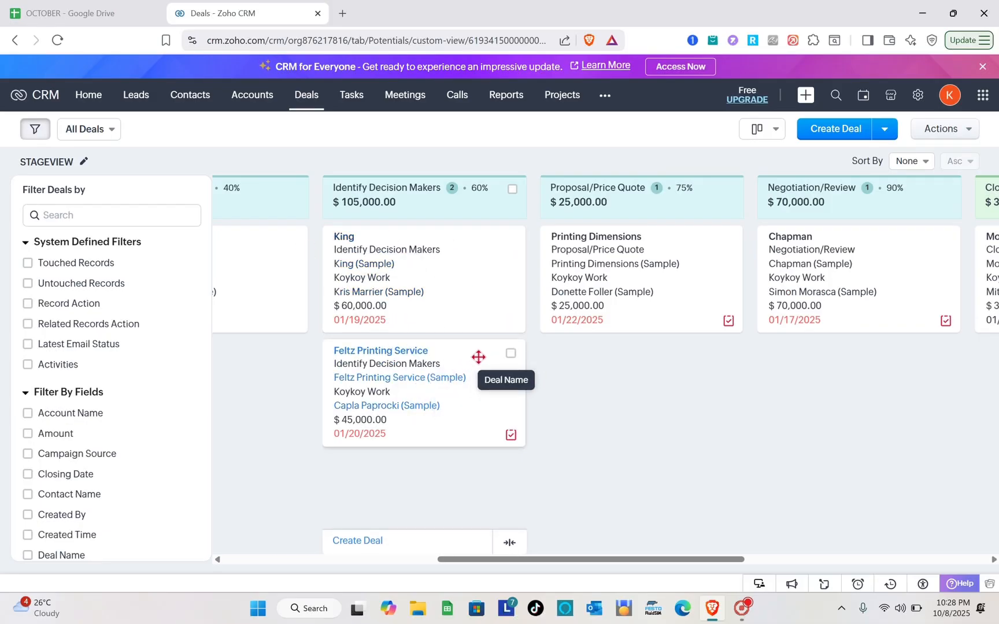
drag(496, 356, 886, 353)
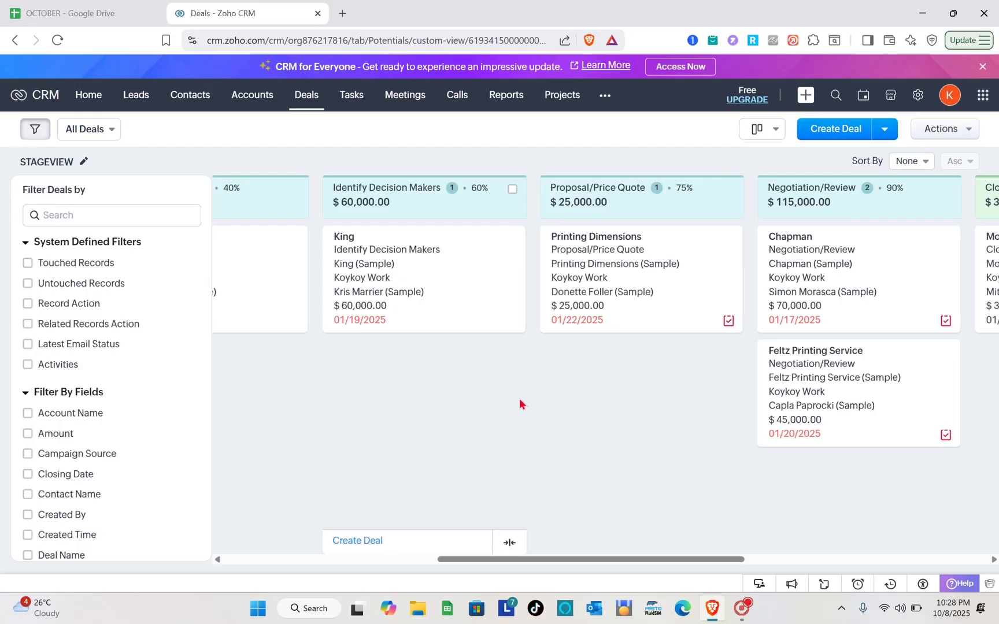
Move the Benton deal from Qualification to the Needs Analysis stage
scroll(519, 403, left, 10)
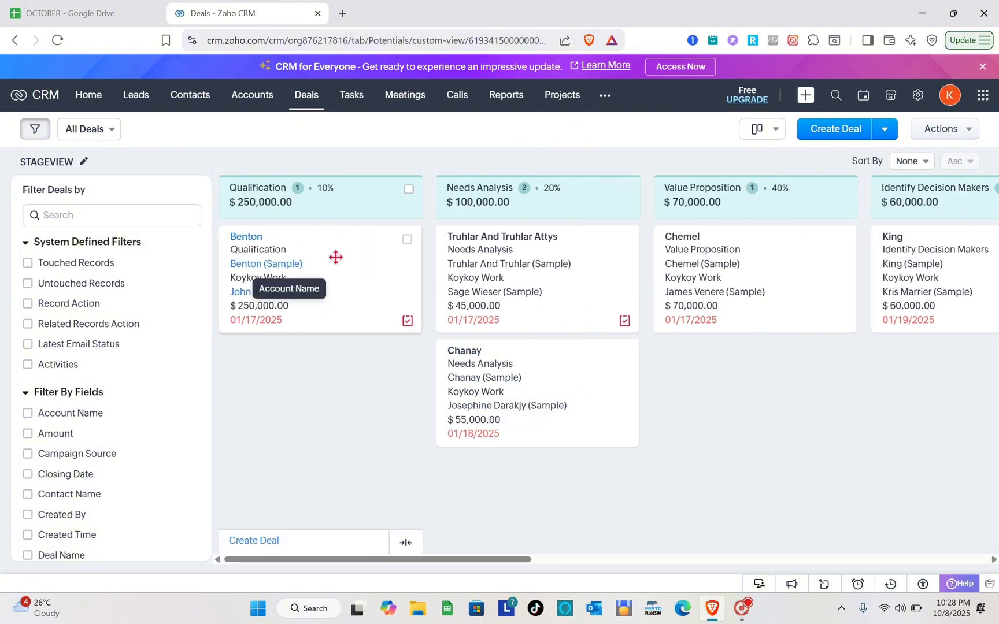
drag(327, 248, 547, 443)
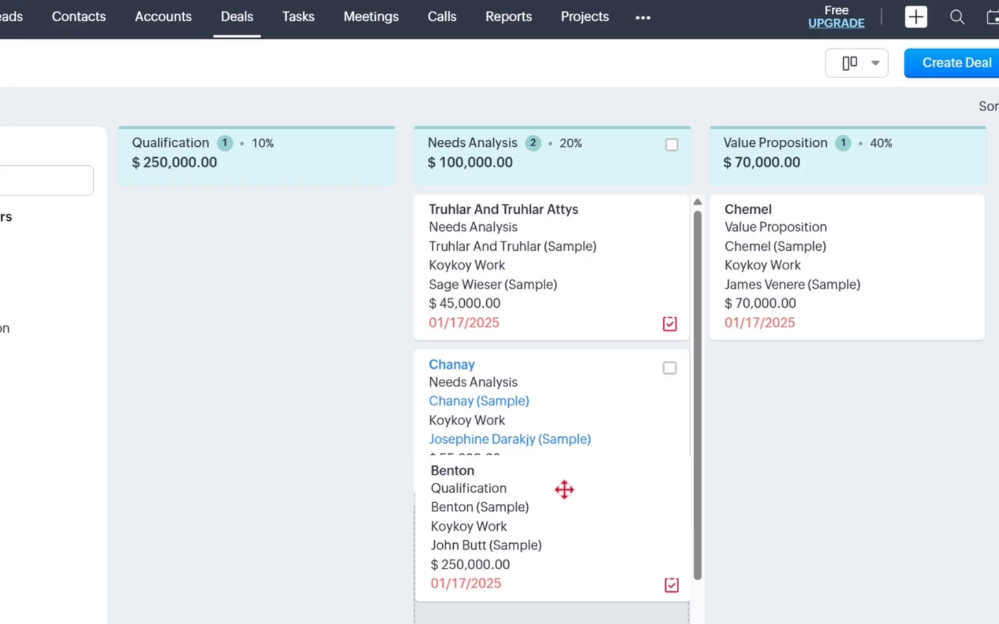
drag(564, 490, 567, 494)
Move the Chanay deal from Needs Analysis to the Value Proposition stage
scroll(665, 470, right, 2)
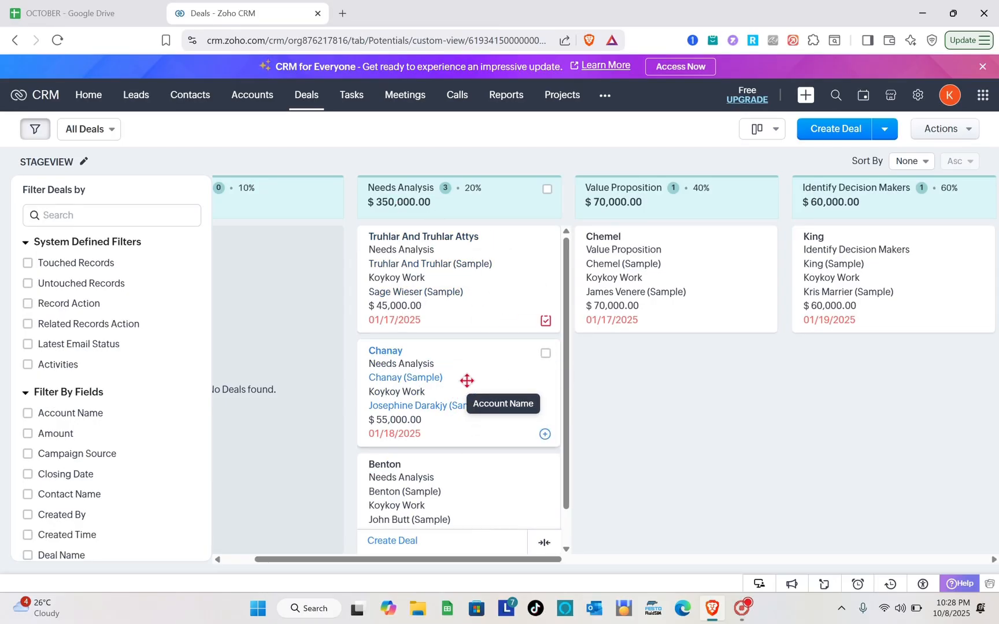
drag(467, 380, 692, 362)
drag(674, 366, 673, 372)
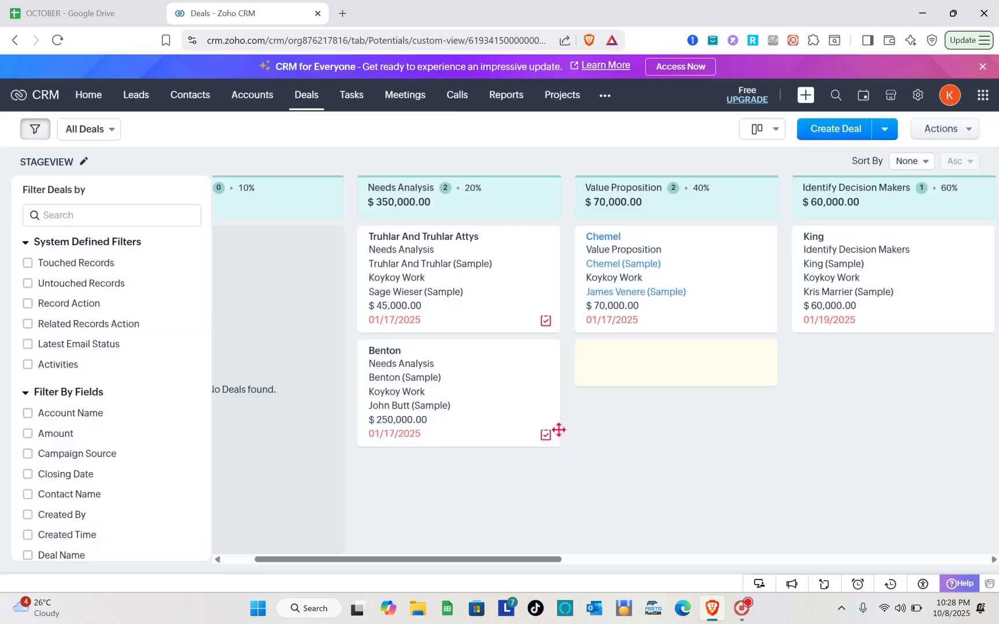
scroll(895, 410, right, 3)
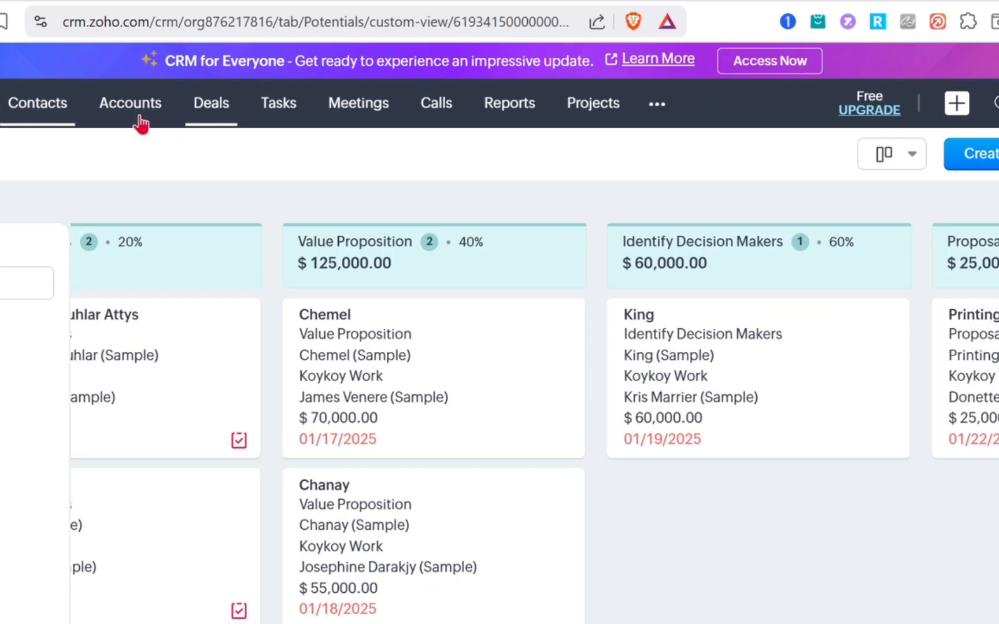
Try to open the Vendors vs Purchases report and look through the list of all reports
click(503, 114)
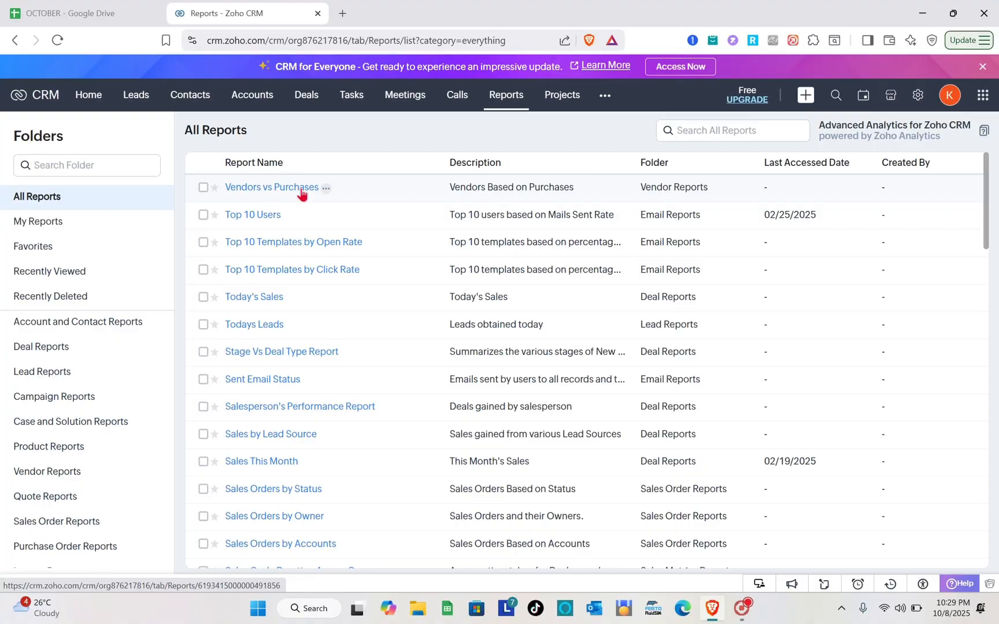
click(300, 191)
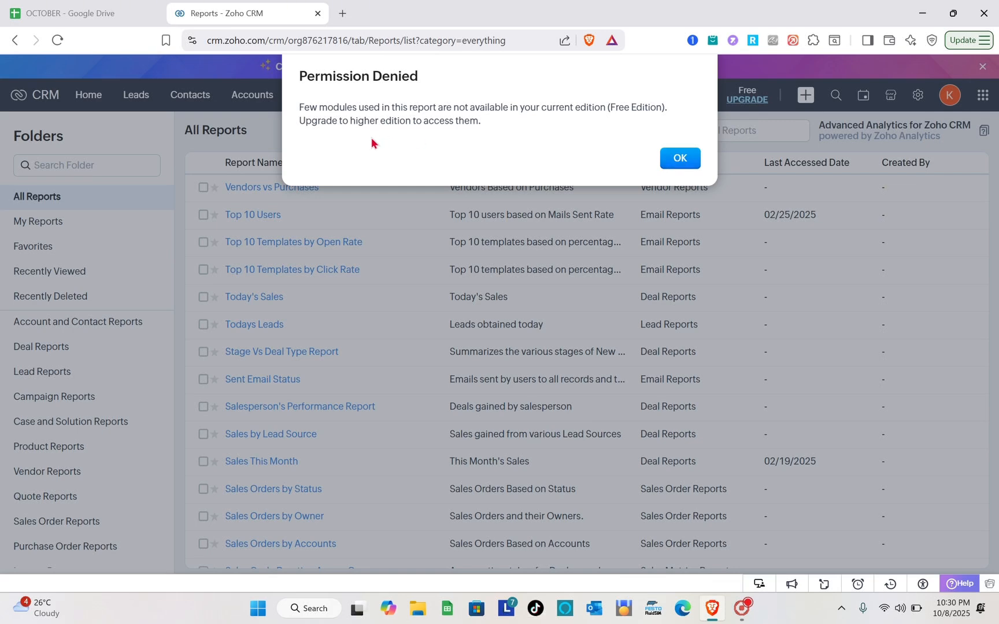
click(681, 159)
scroll(558, 373, down, 1)
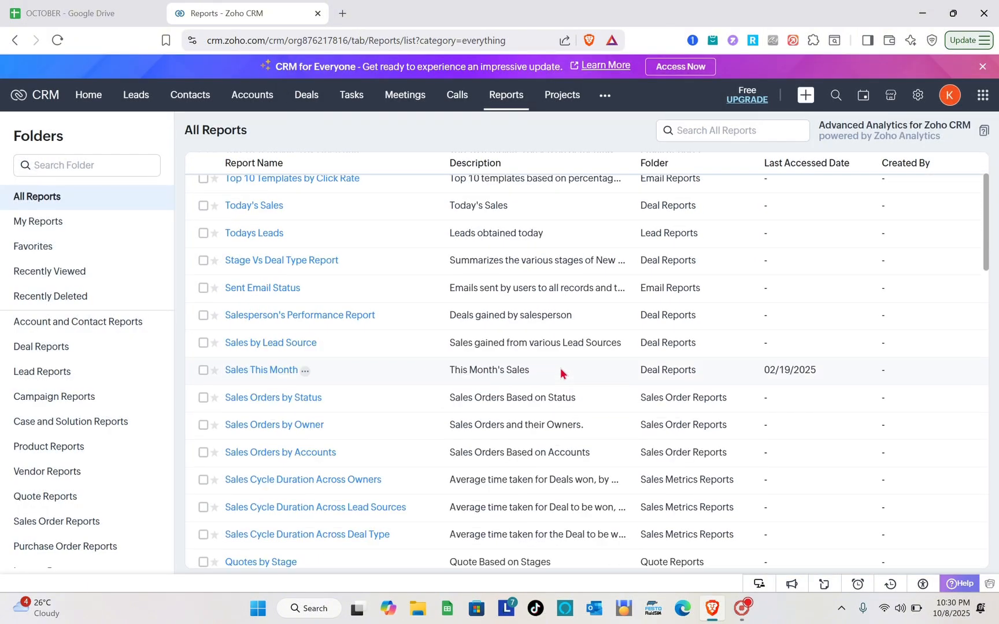
scroll(560, 368, up, 2)
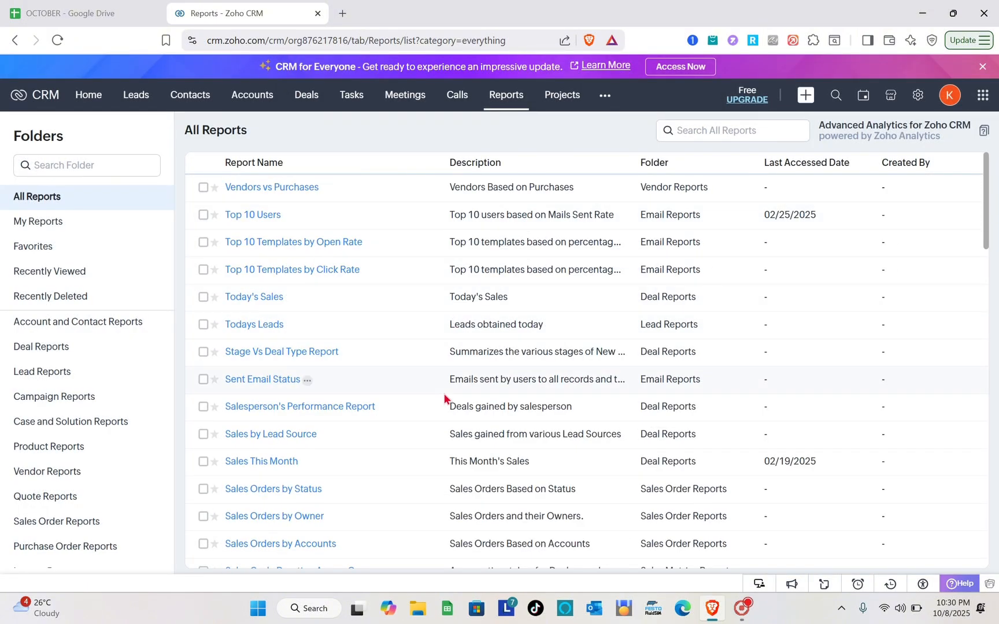
scroll(444, 393, down, 1)
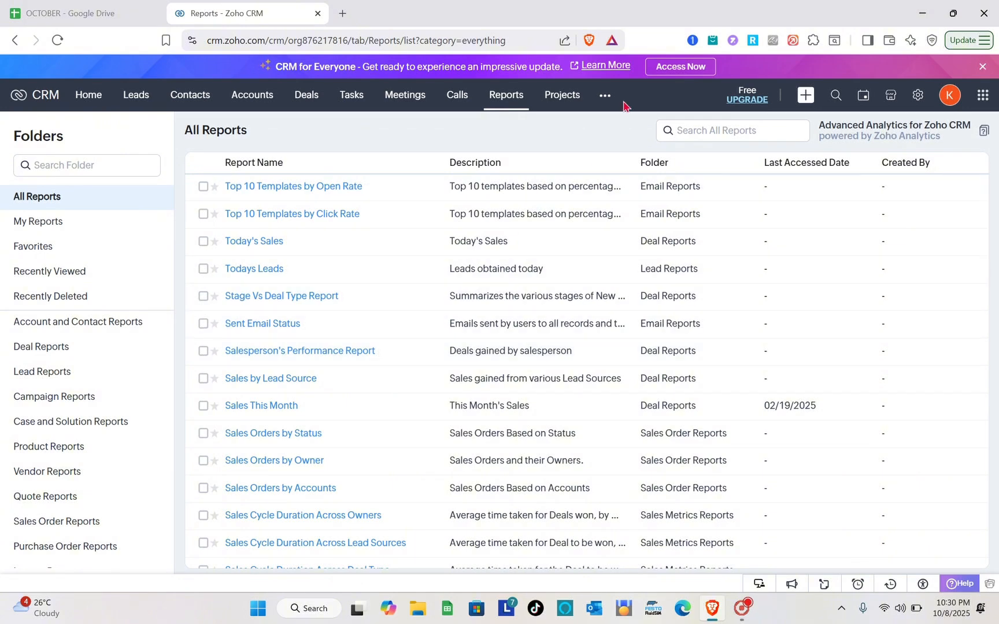
From the automation setup, create a new workflow rule for the Contacts module named CALL, leaving its description empty
click(912, 106)
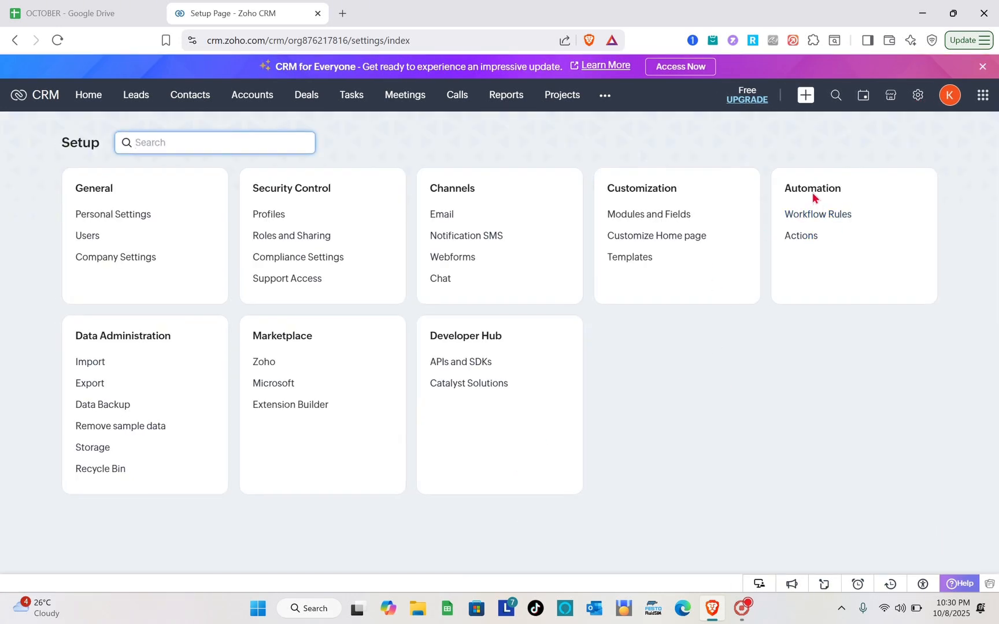
click(802, 219)
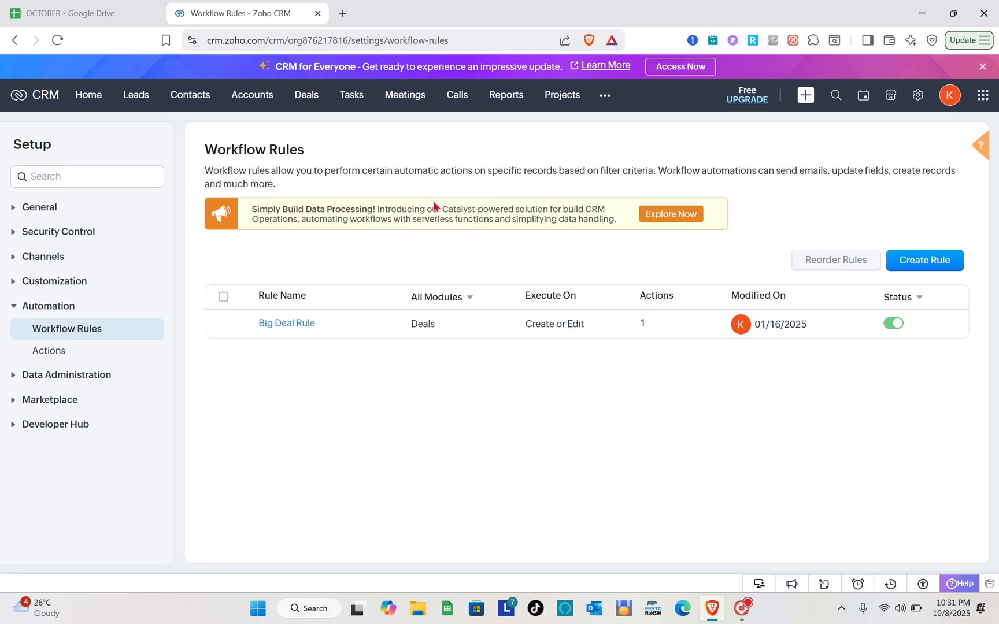
click(935, 261)
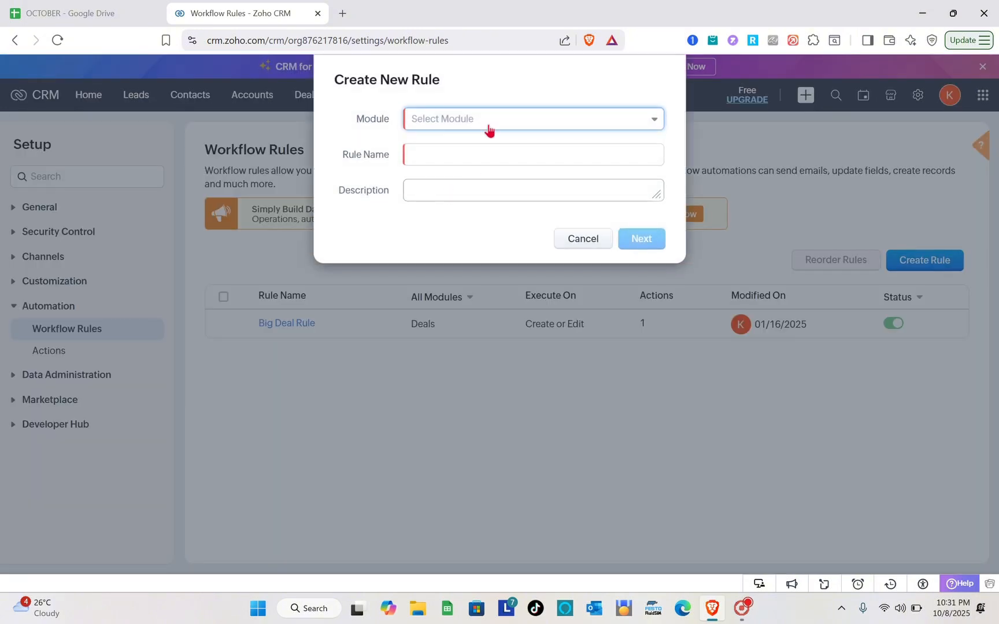
click(488, 124)
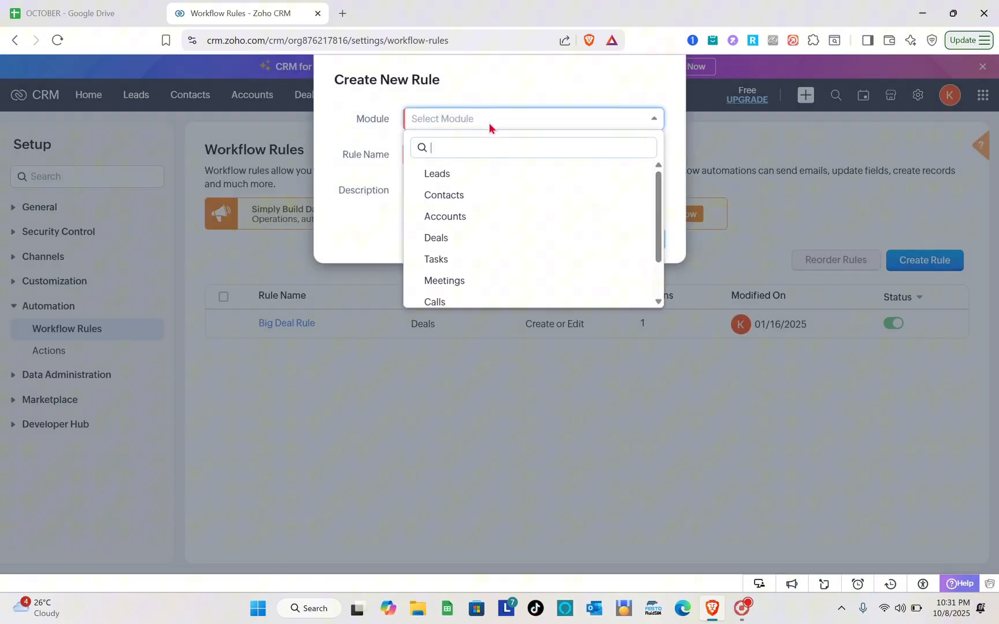
click(453, 195)
click(434, 156)
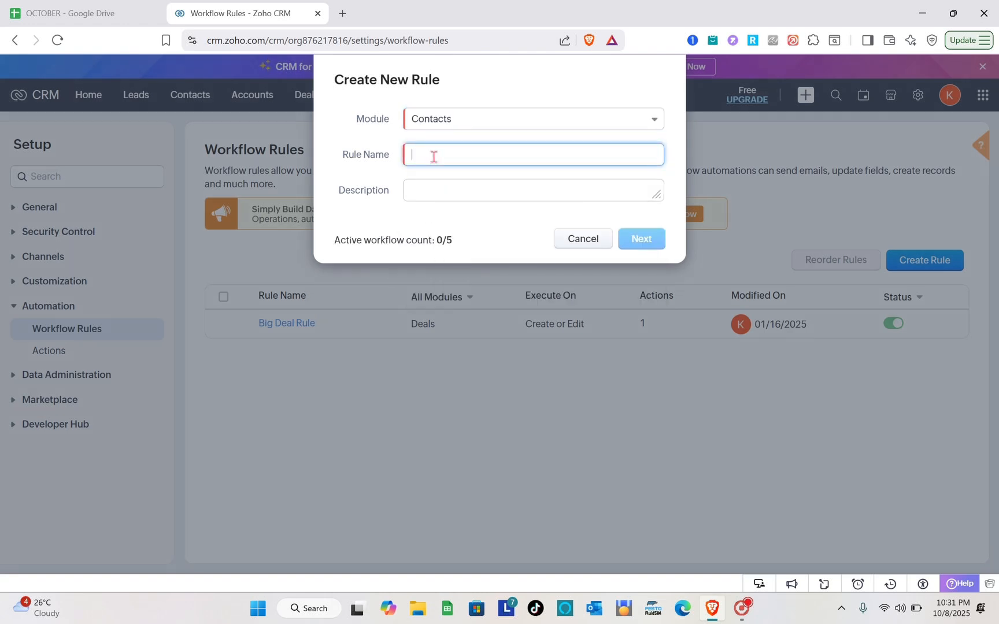
key(Caps_Lock)
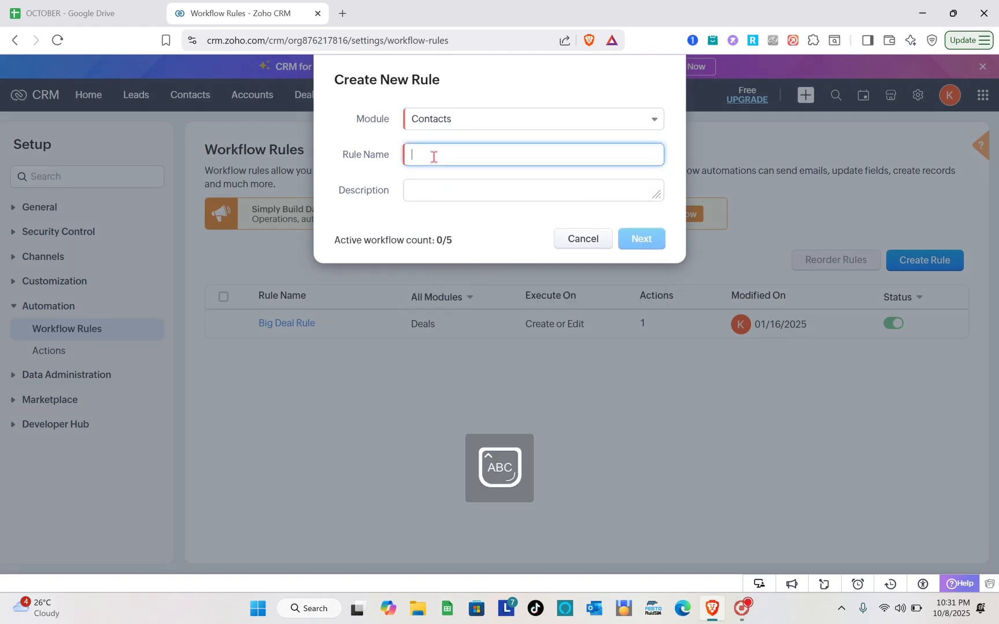
text(CALL)
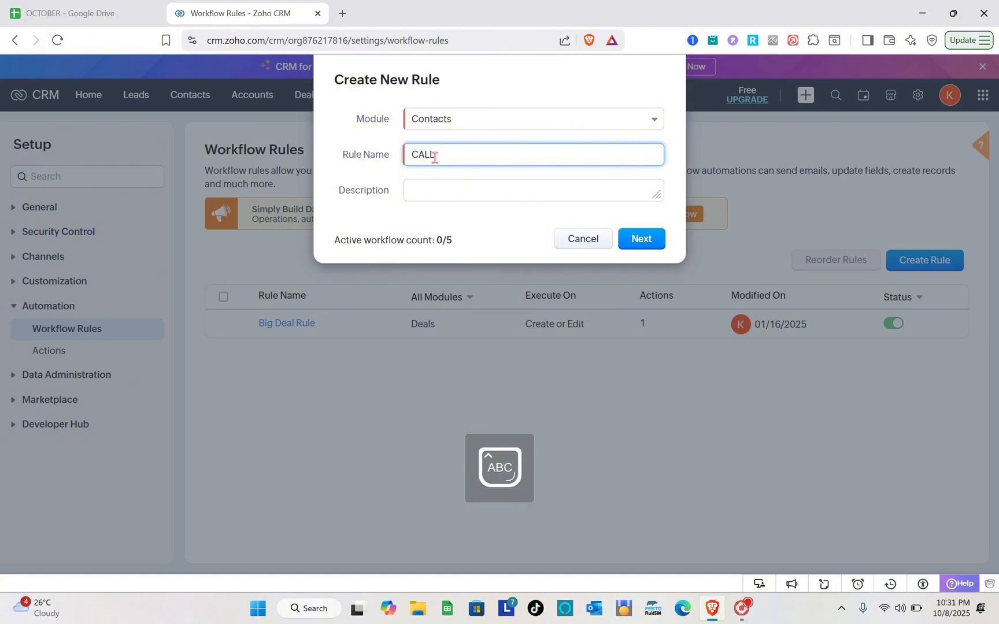
click(457, 185)
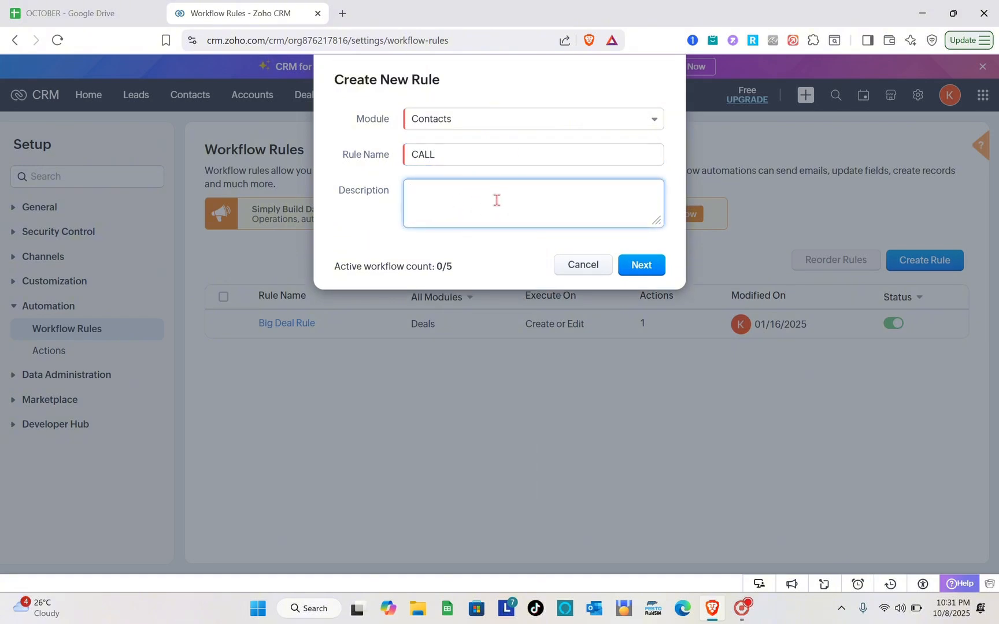
click(647, 271)
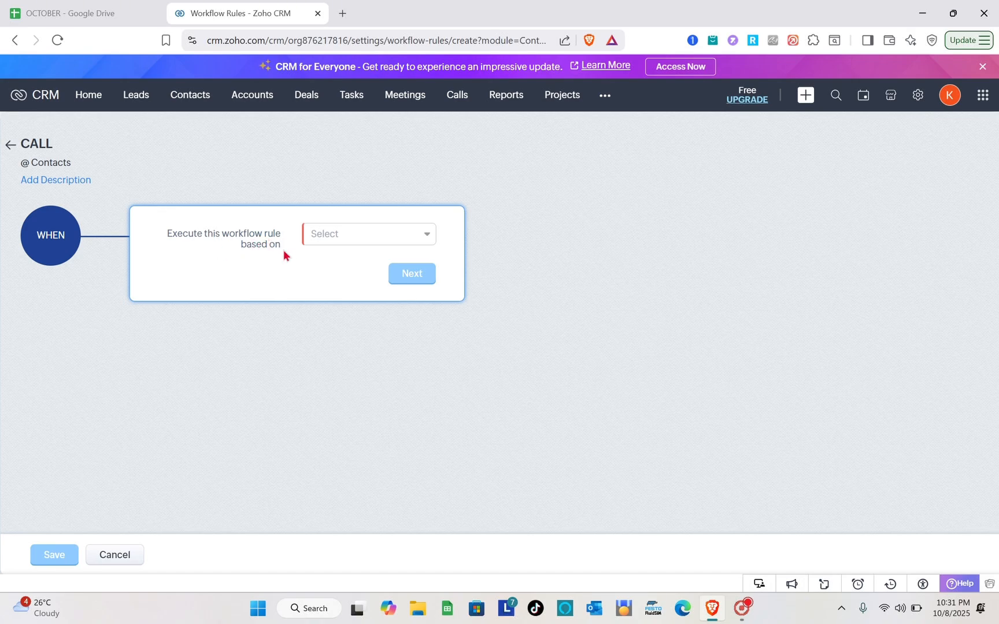
Set the CALL rule to execute when a contact is created and apply it to all contacts
click(377, 240)
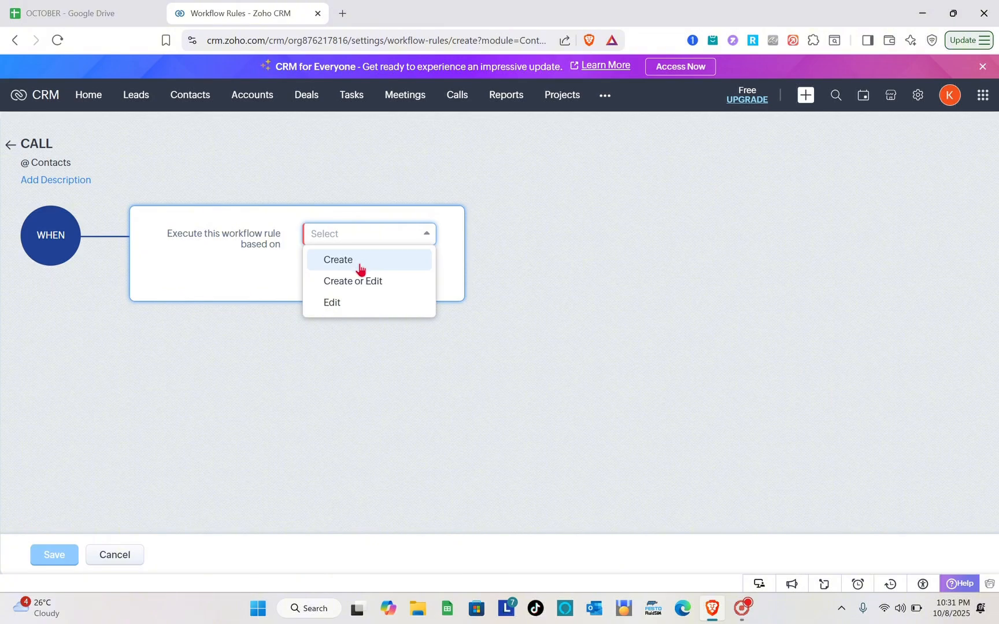
click(360, 264)
click(412, 280)
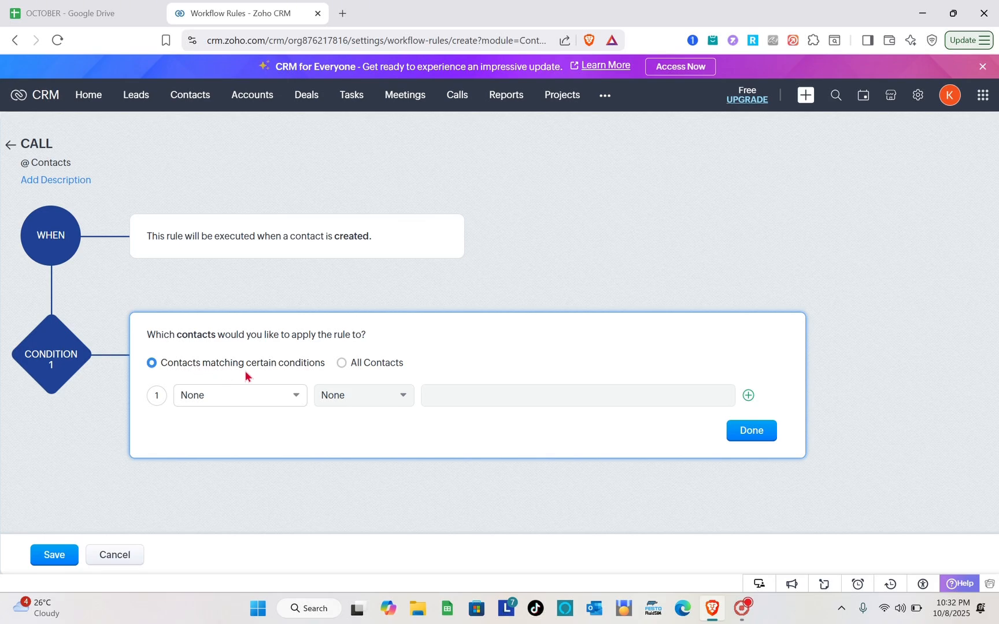
click(341, 369)
click(412, 404)
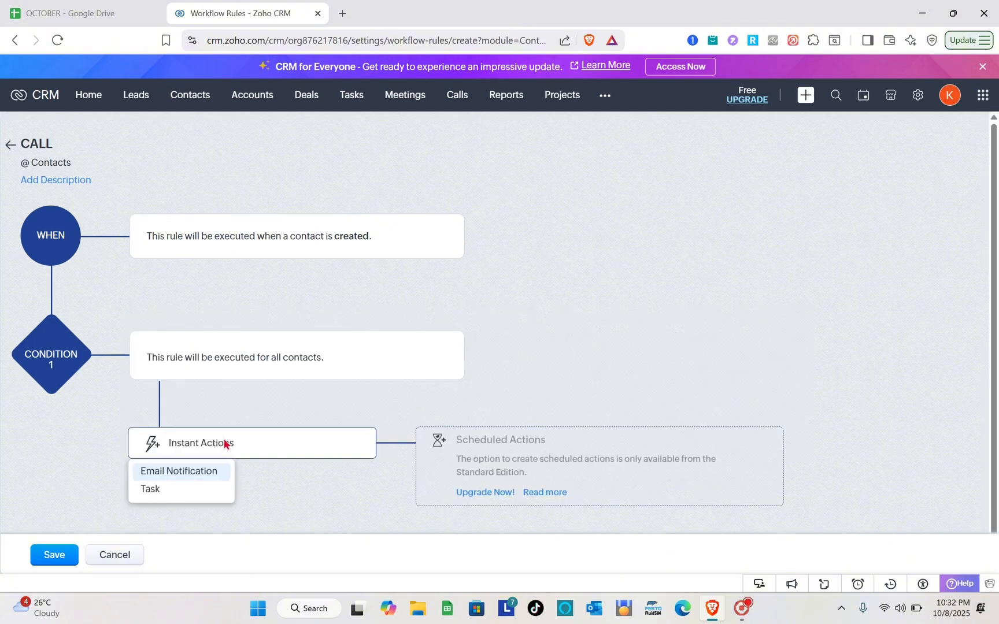
Open the Email Notification form as an instant action of the CALL rule and cancel it without entering anything
key(Down)
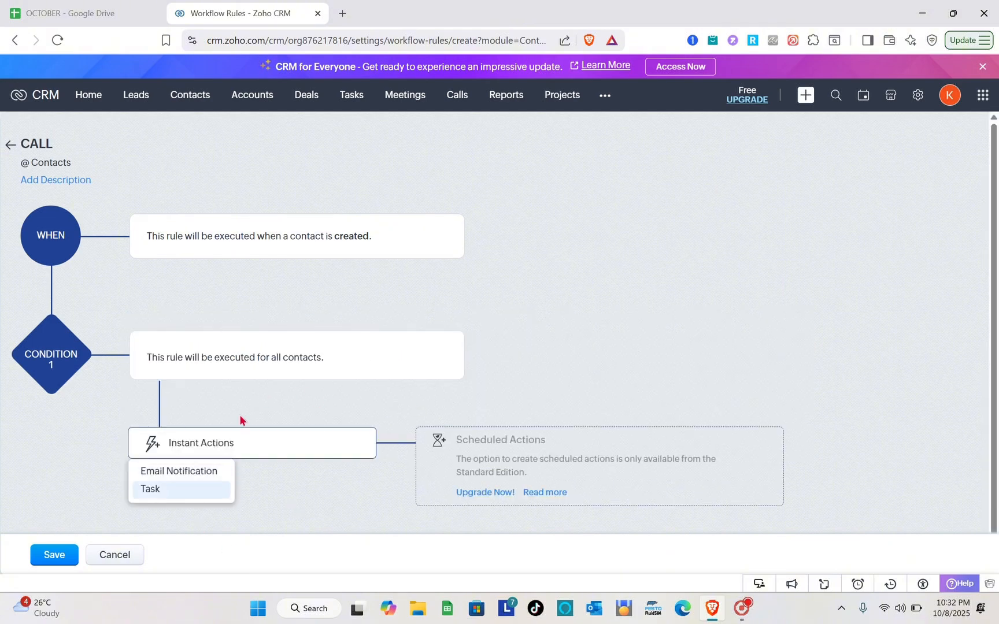
click(200, 474)
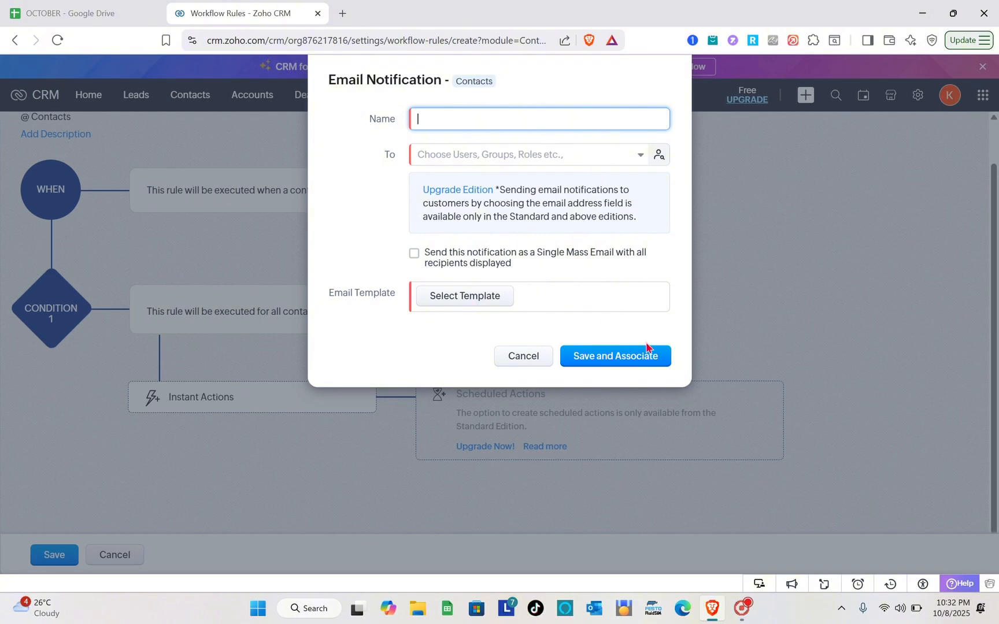
click(200, 276)
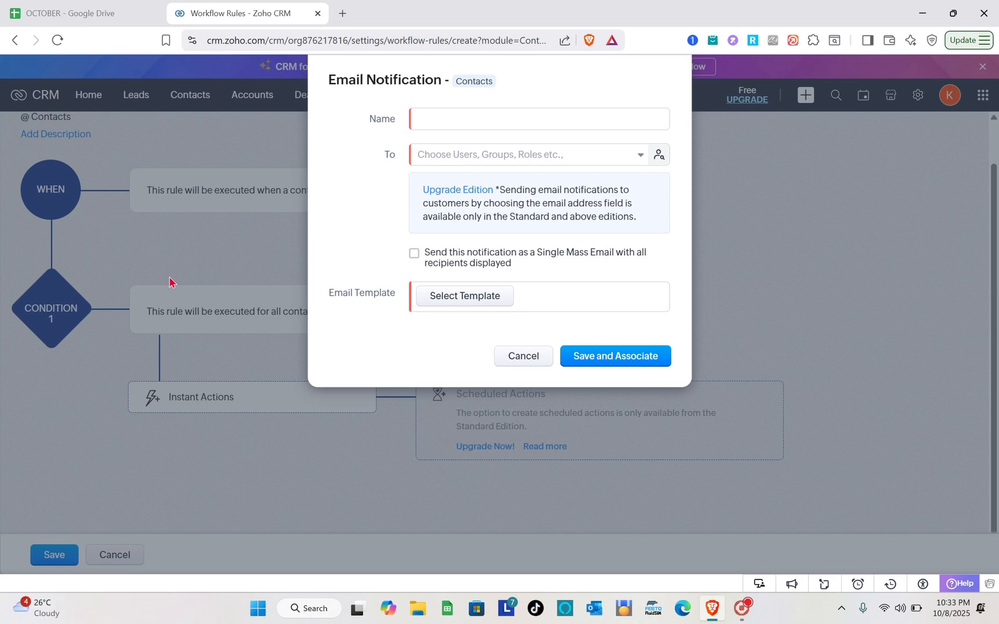
click(523, 358)
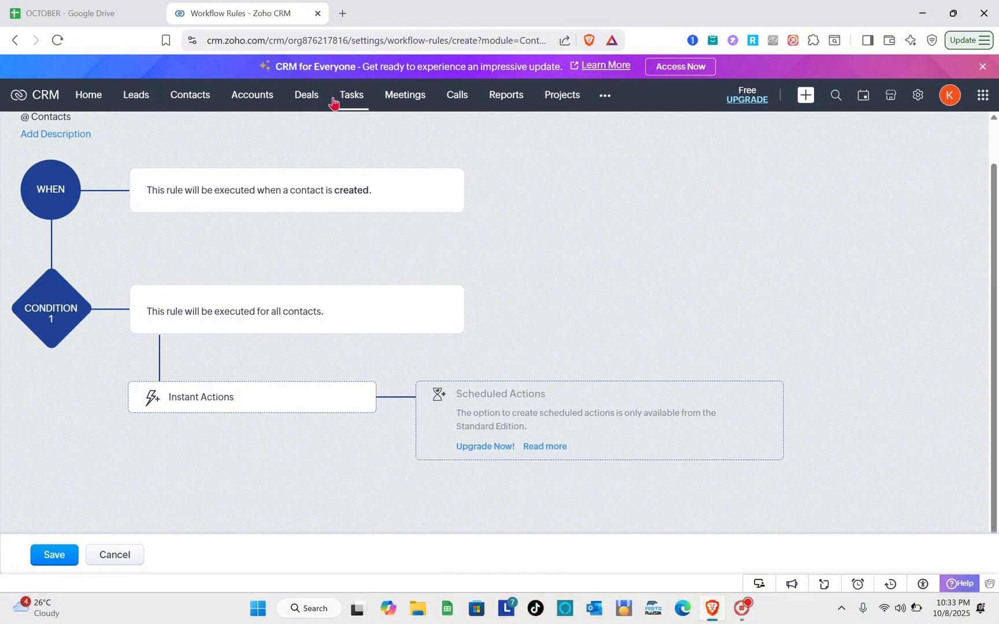
Return to the deals pipeline, discarding the unsaved workflow rule, and view the stages through Negotiation/Review
click(312, 103)
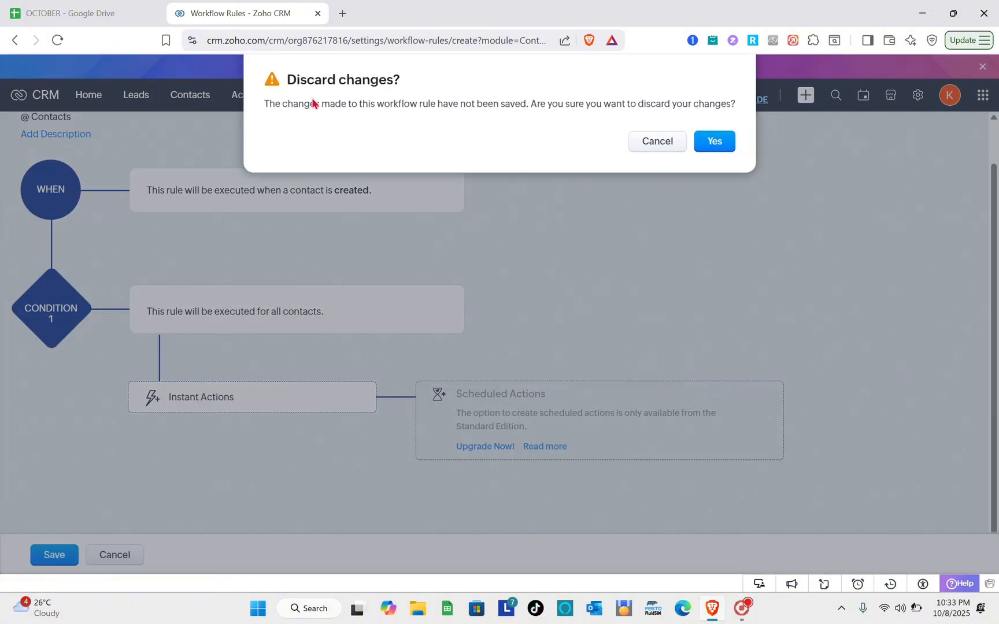
click(714, 144)
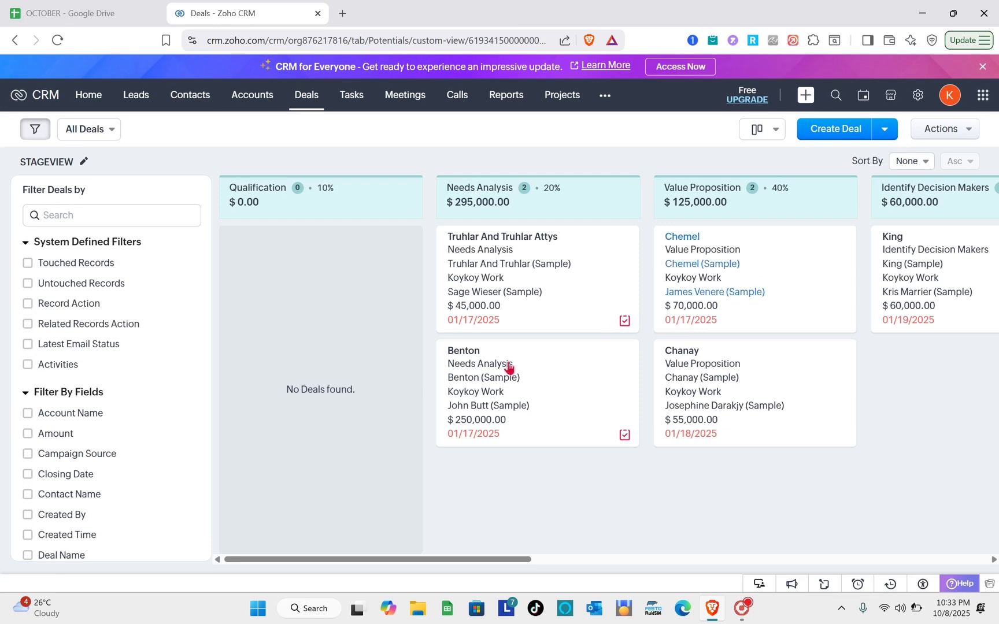
scroll(498, 376, right, 10)
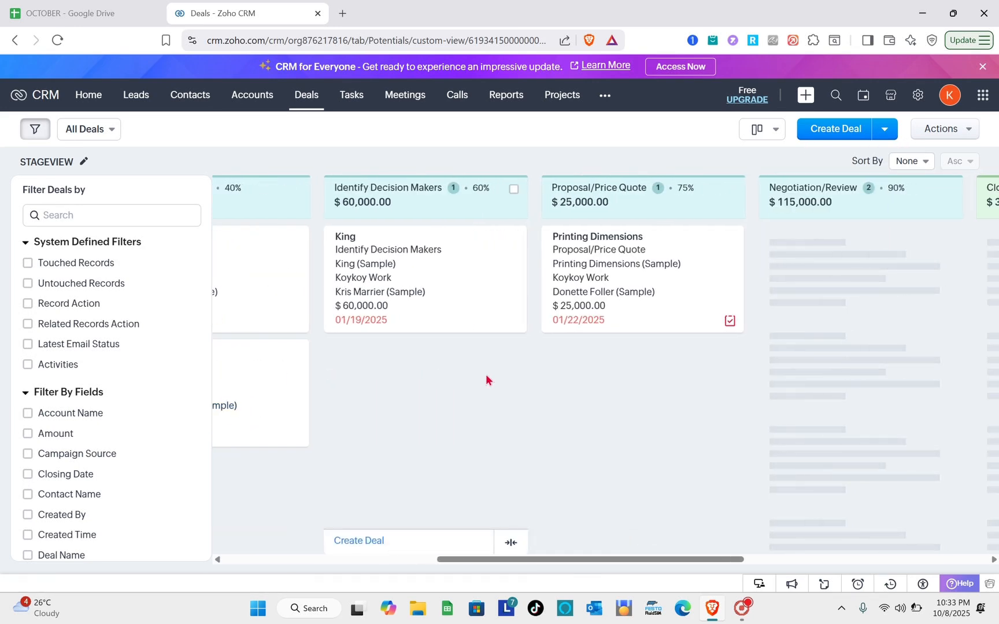